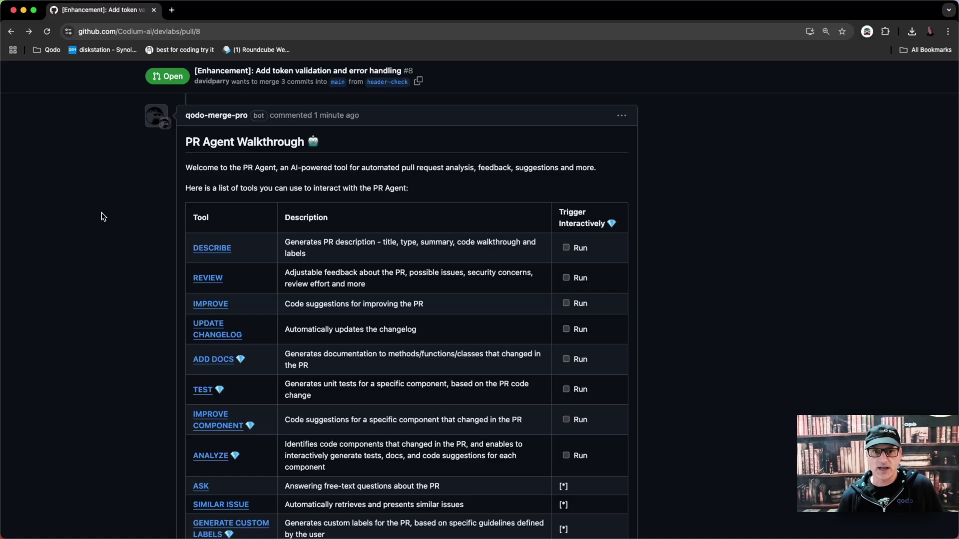
scroll(103, 217, "down", 1)
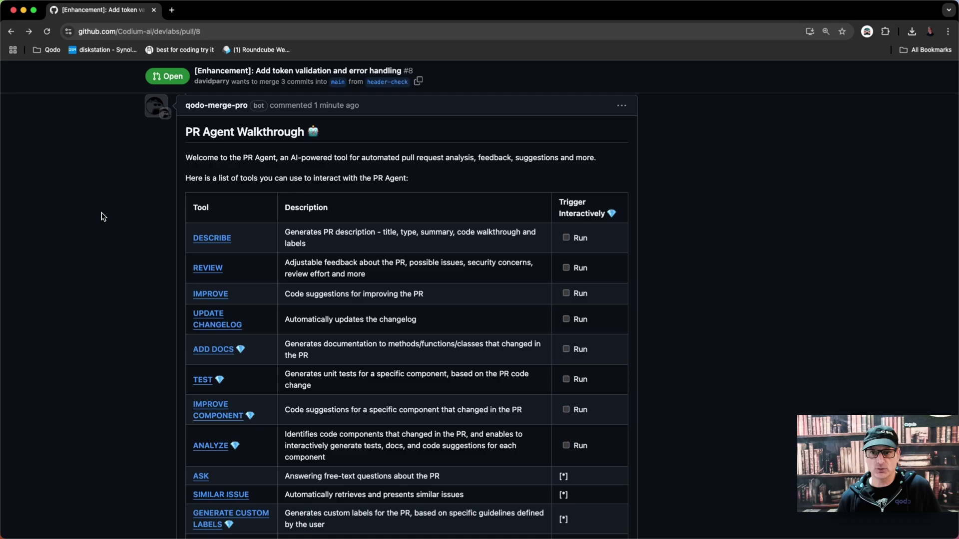
scroll(103, 217, "down", 1)
scroll(103, 217, "down", 2)
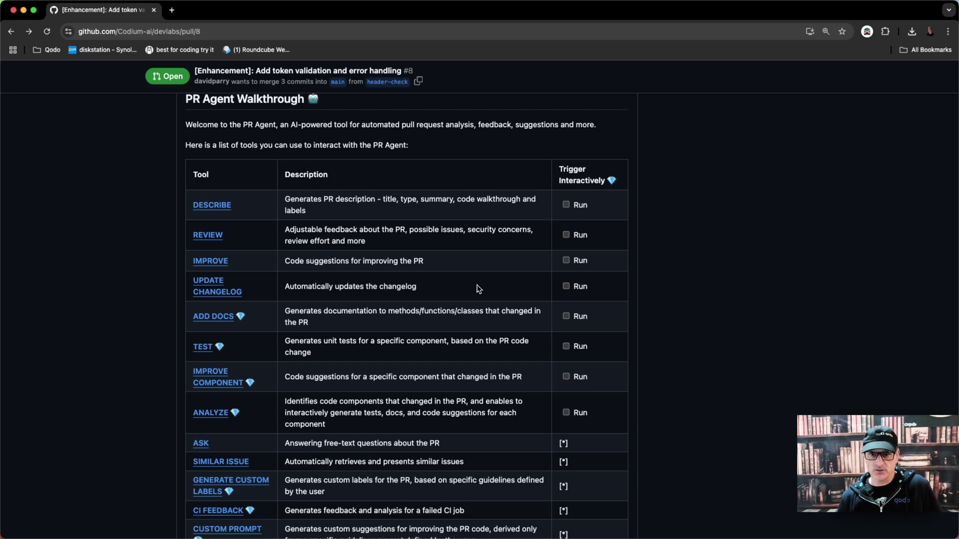
scroll(477, 289, "down", 1)
scroll(484, 296, "down", 1)
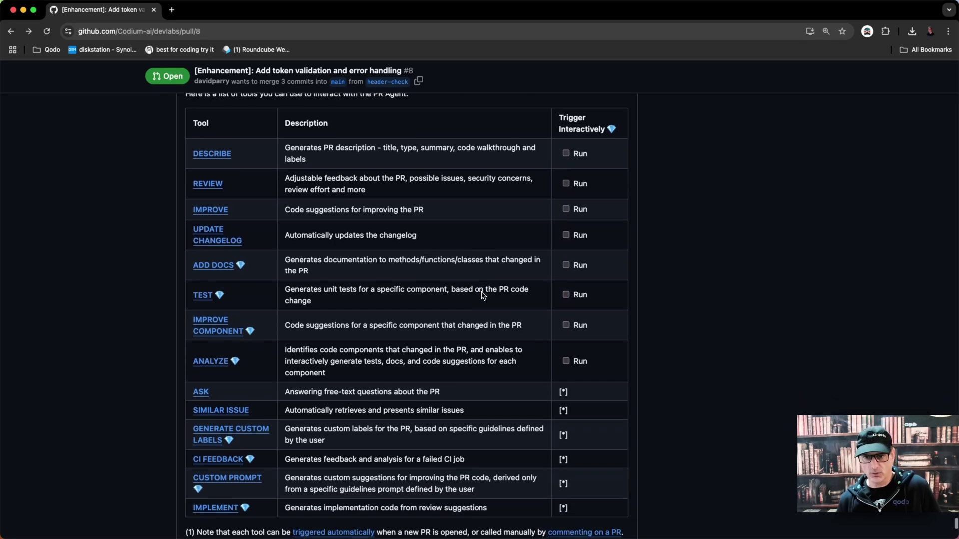
scroll(491, 300, "down", 1)
scroll(502, 307, "down", 2)
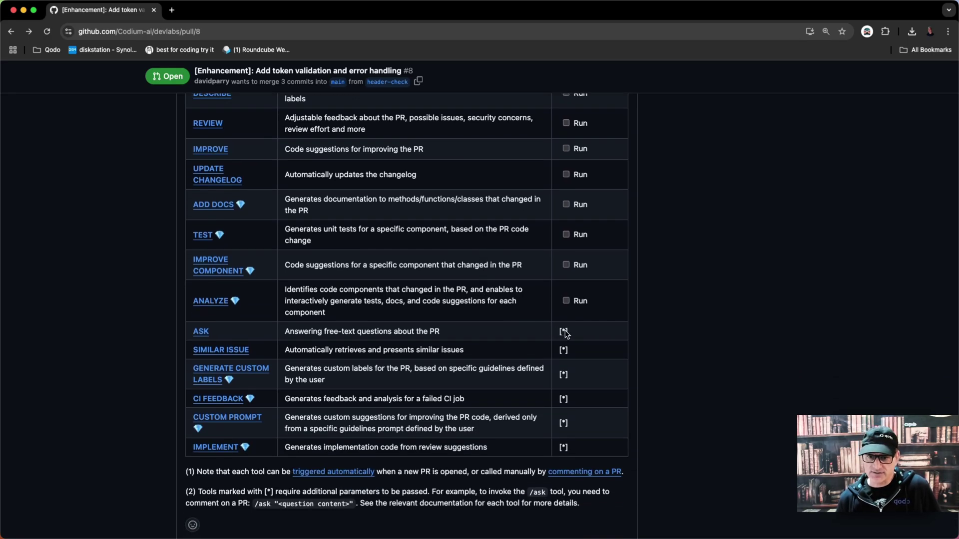
scroll(497, 354, "down", 2)
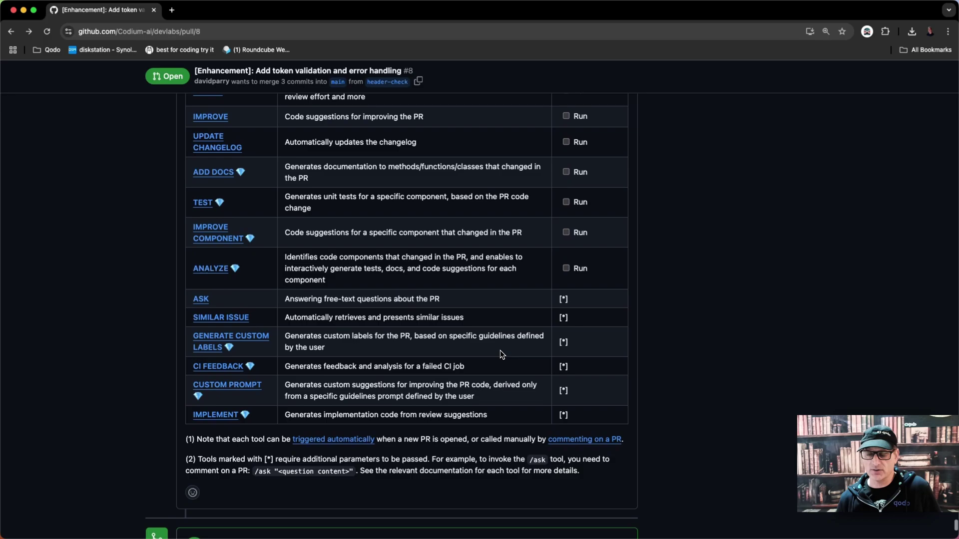
scroll(485, 323, "up", 1)
scroll(483, 315, "up", 5)
scroll(480, 308, "up", 2)
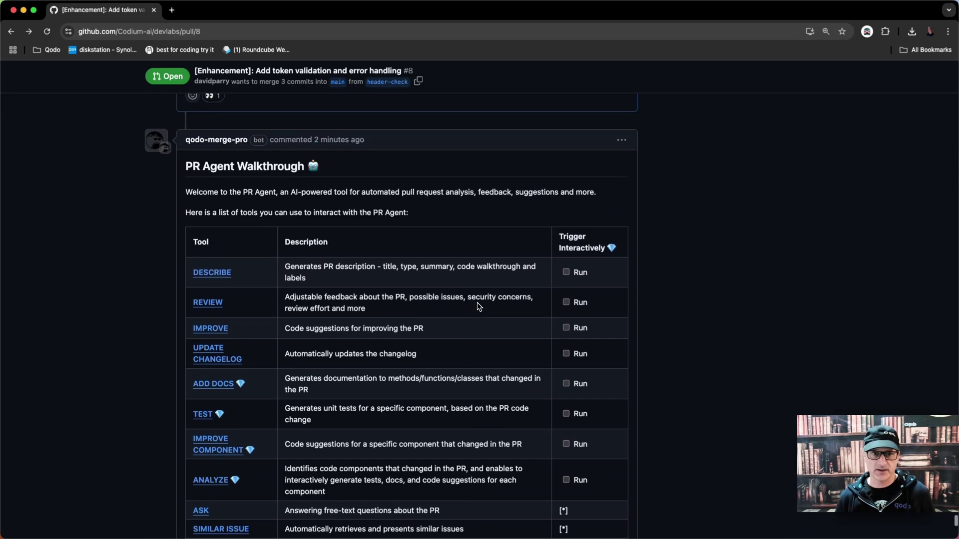
Read the Describe tool documentation in a new Qodo Merge docs tab
left_click(212, 291, "super")
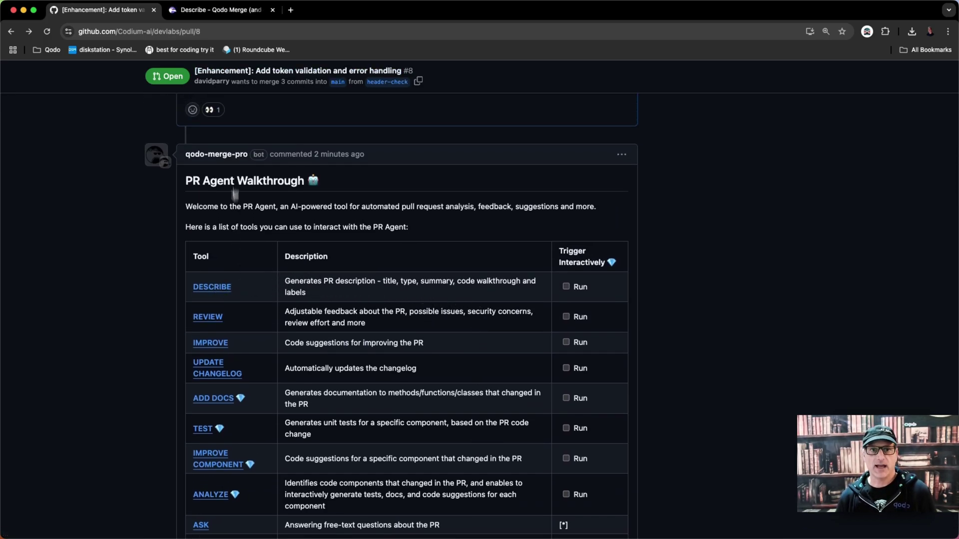
left_click(222, 12)
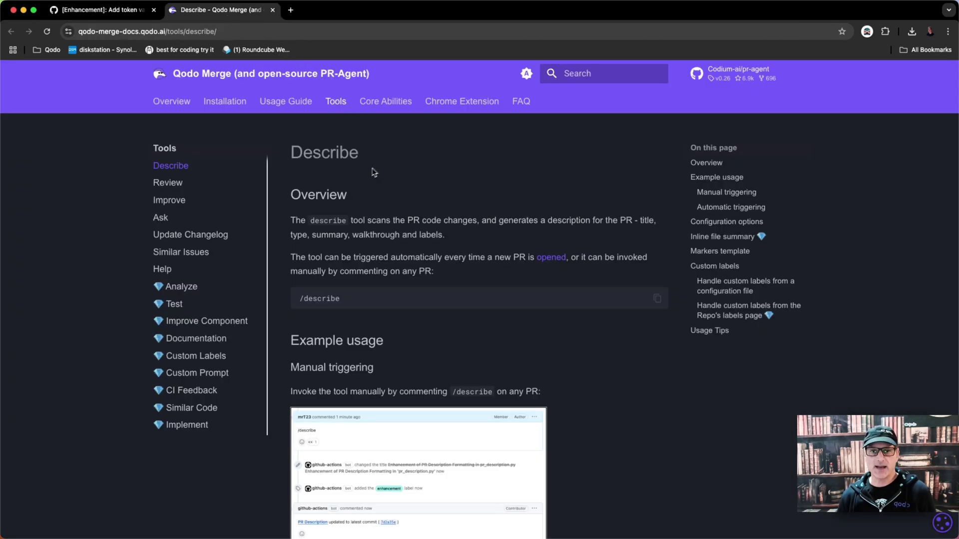
scroll(427, 240, "down", 1)
scroll(432, 257, "down", 2)
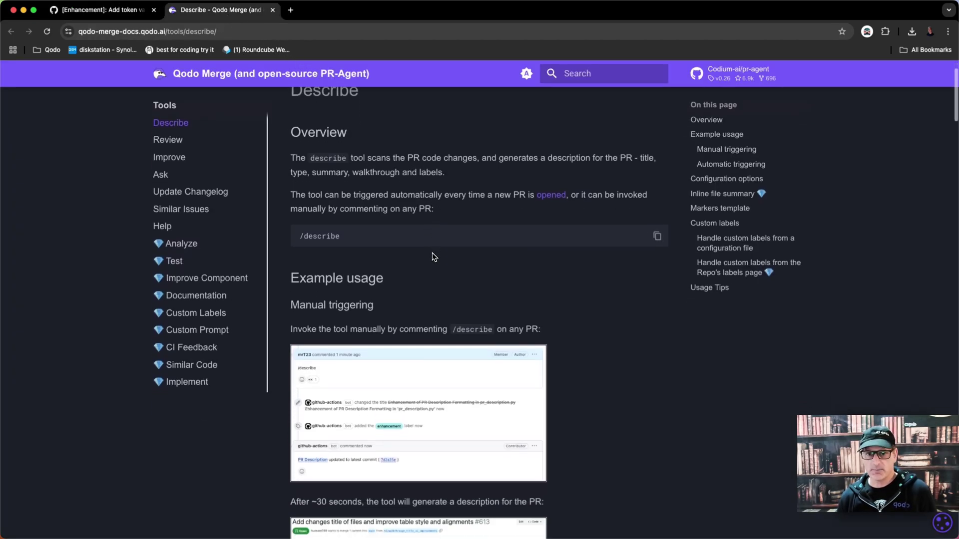
scroll(450, 267, "down", 3)
scroll(487, 285, "down", 1)
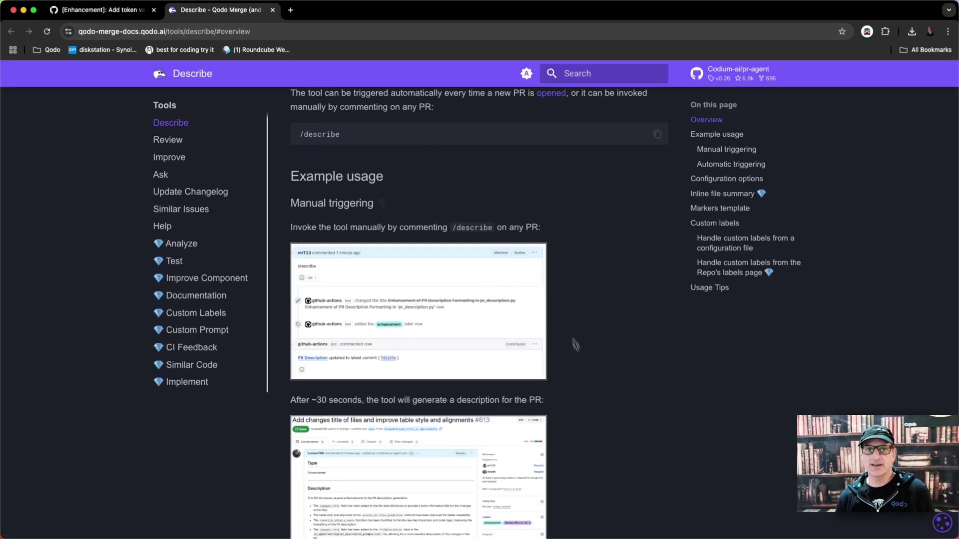
scroll(540, 255, "up", 5)
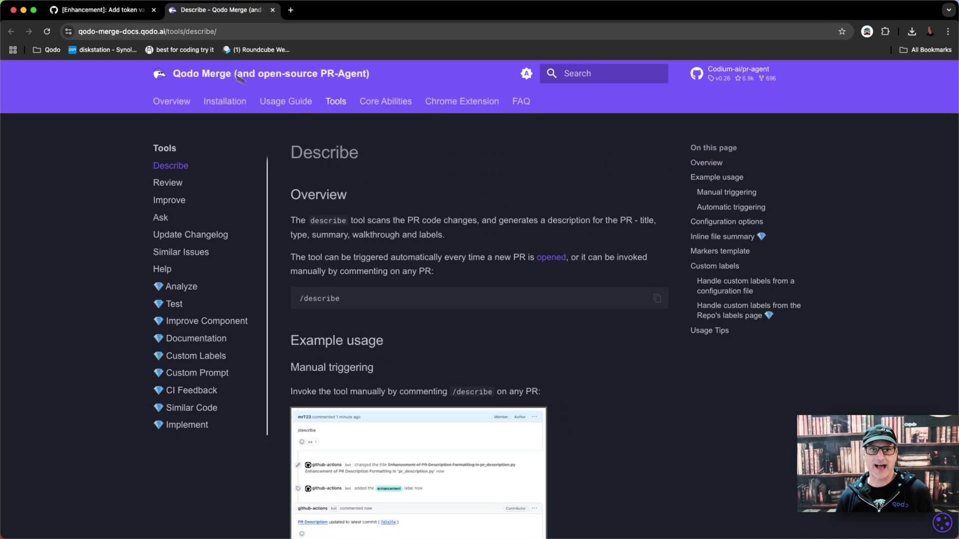
Return to the pull request and post a '/help' comment, highlighting its text afterward
left_click(98, 10)
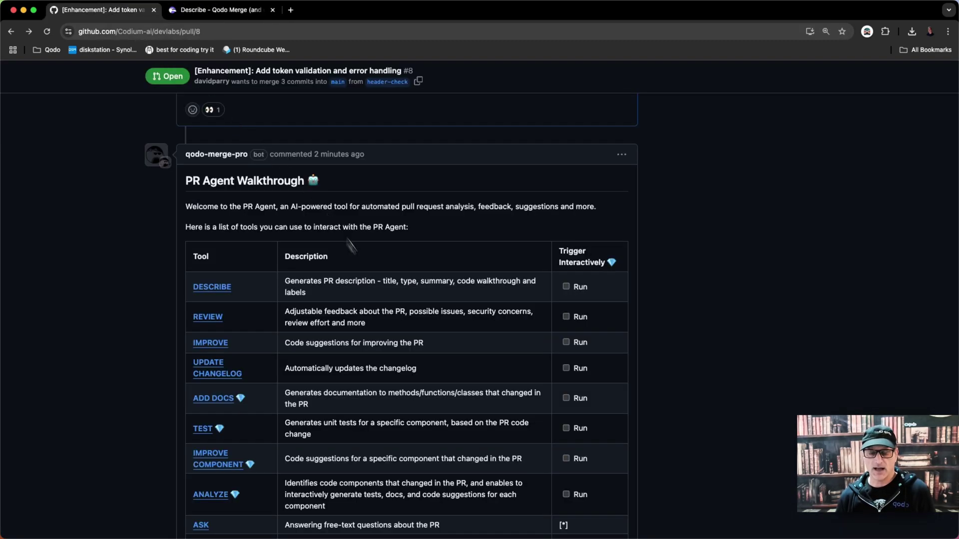
scroll(431, 372, "down", 5)
scroll(430, 372, "down", 3)
scroll(431, 372, "down", 3)
left_click(291, 393)
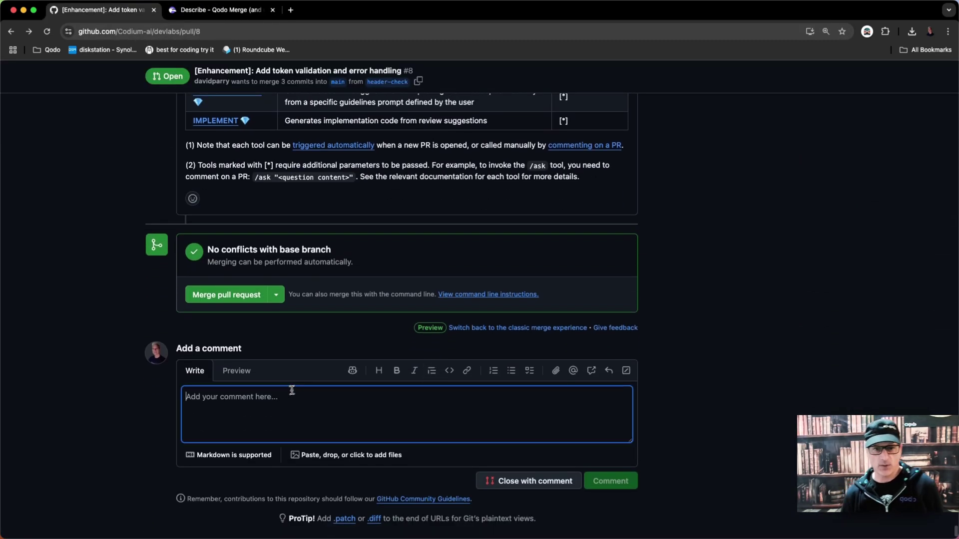
type("/help")
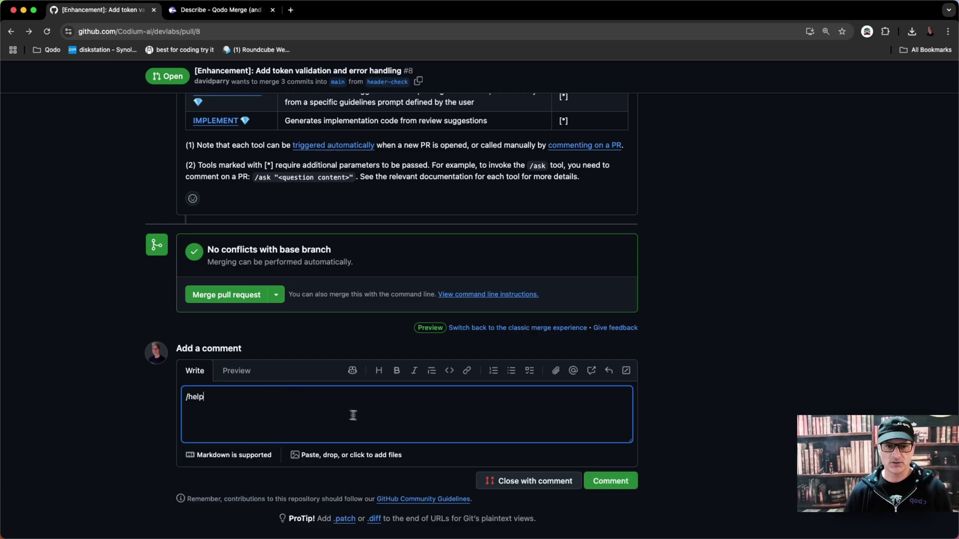
left_click(610, 480)
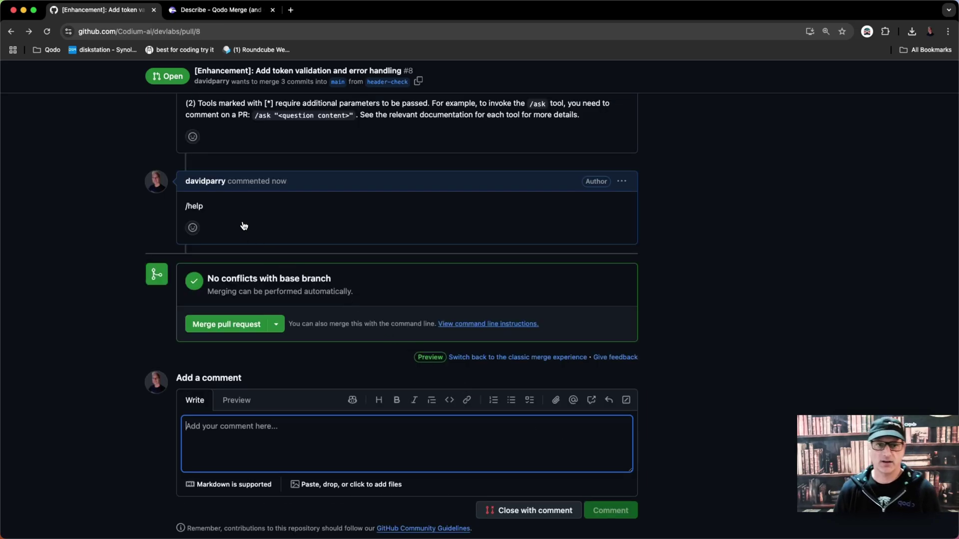
left_click_drag(186, 212, 207, 211)
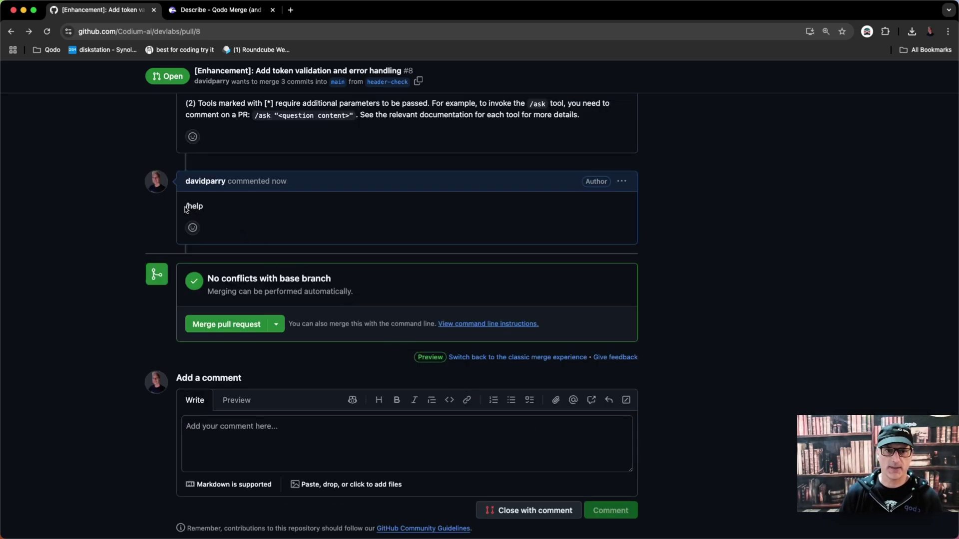
Clear the highlight and view the bot's PR Agent Walkthrough tool table
left_click(242, 217)
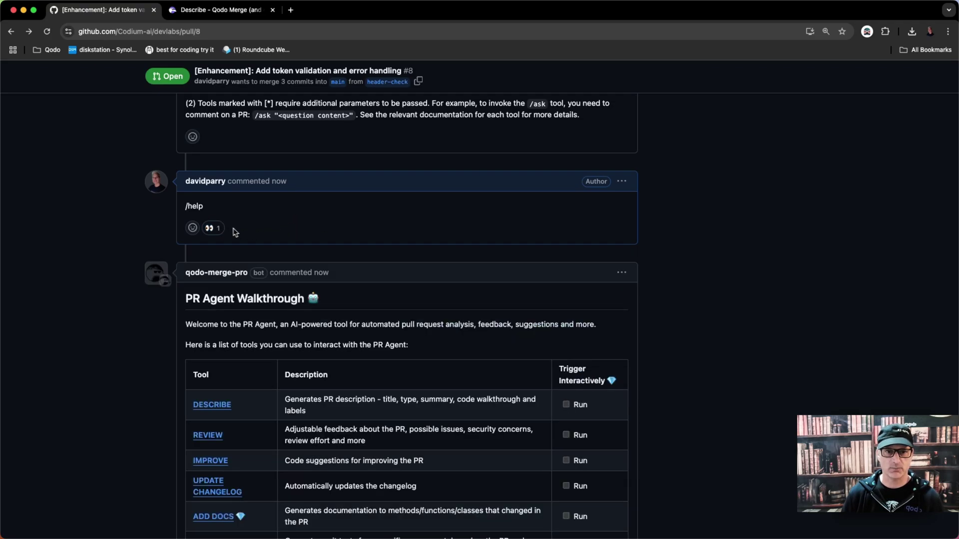
scroll(430, 277, "down", 3)
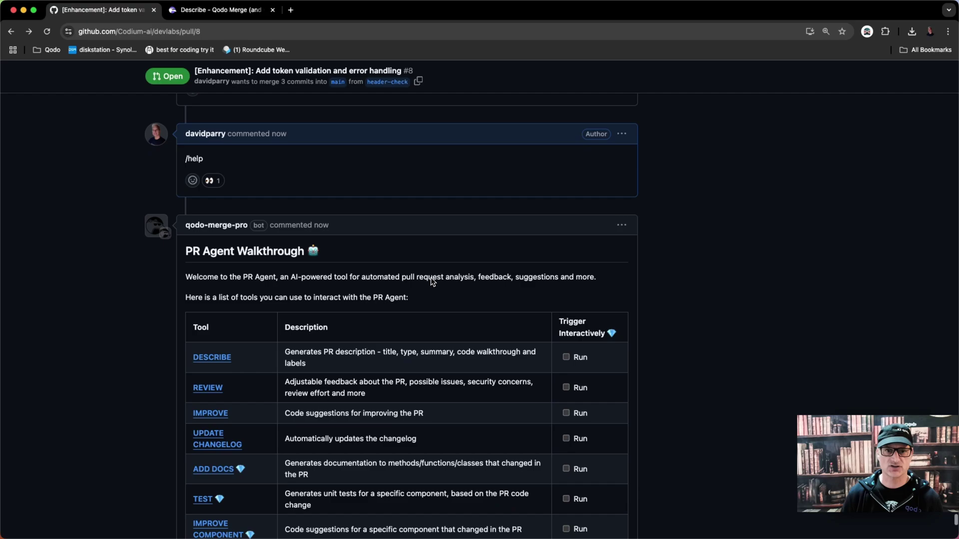
scroll(433, 281, "down", 2)
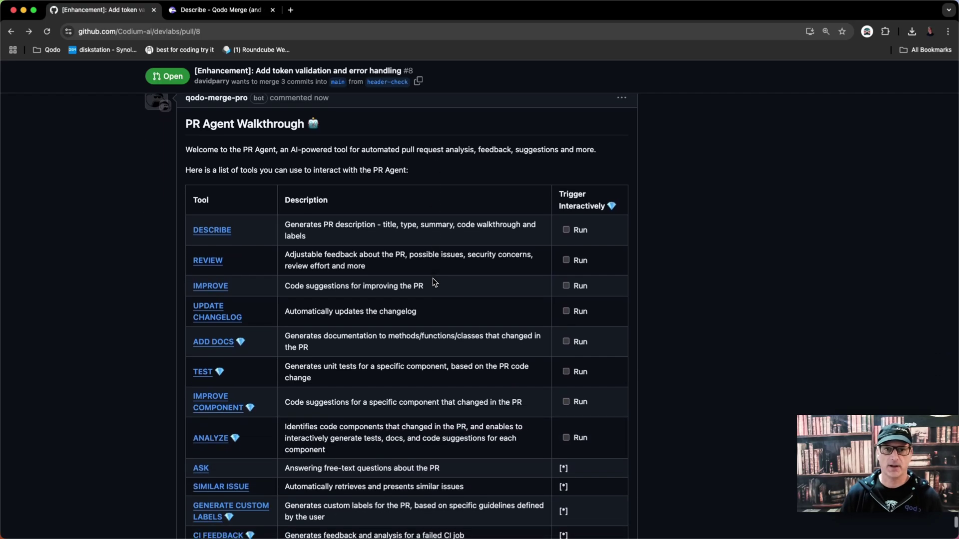
scroll(467, 279, "down", 3)
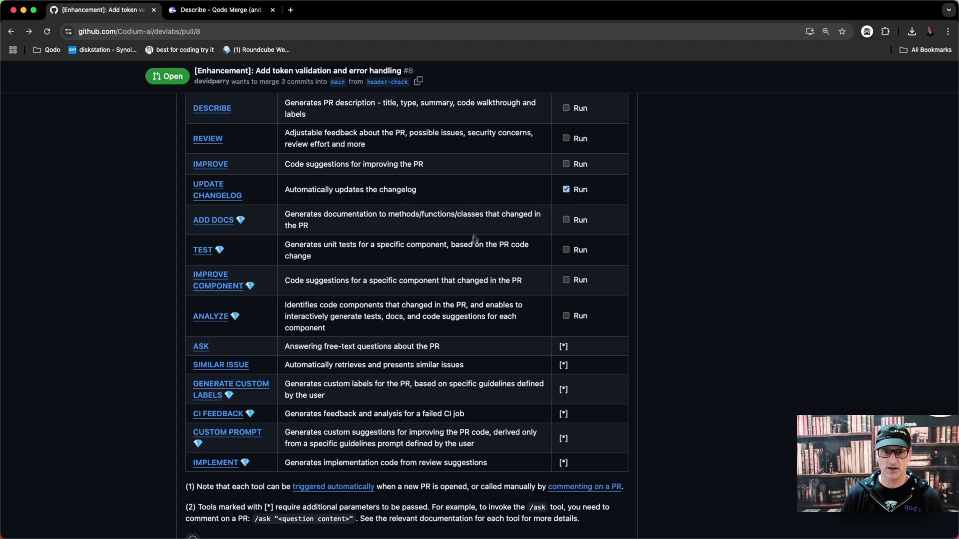
scroll(458, 305, "down", 3)
scroll(457, 317, "down", 1)
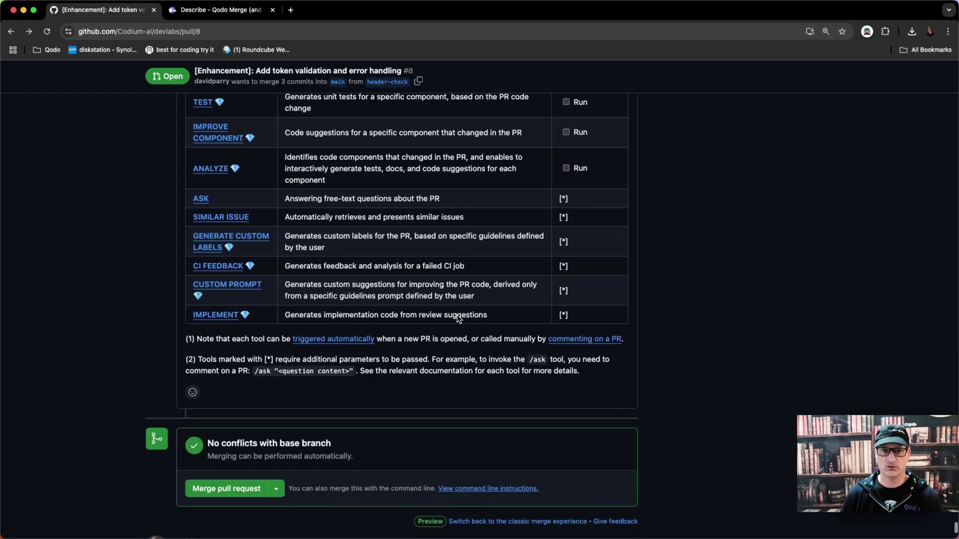
scroll(458, 318, "down", 3)
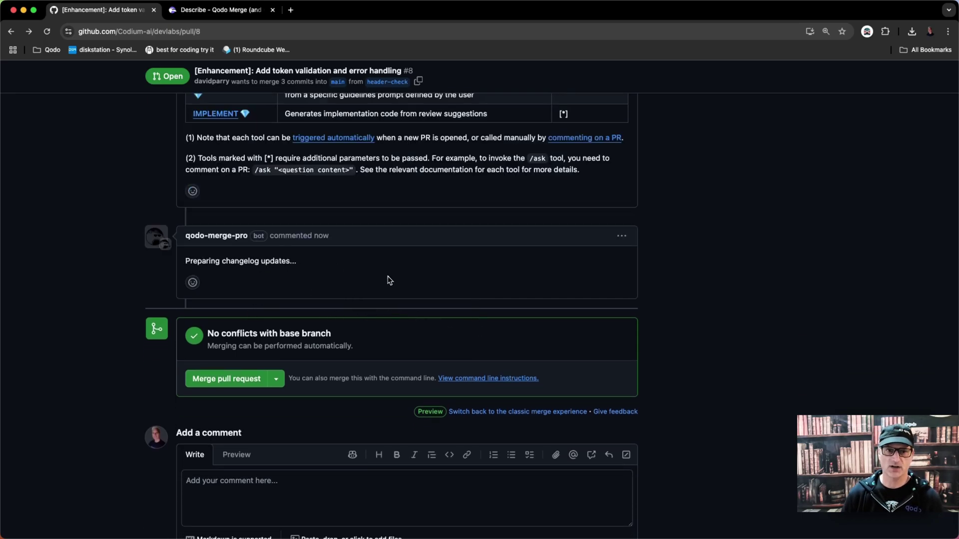
scroll(388, 281, "down", 1)
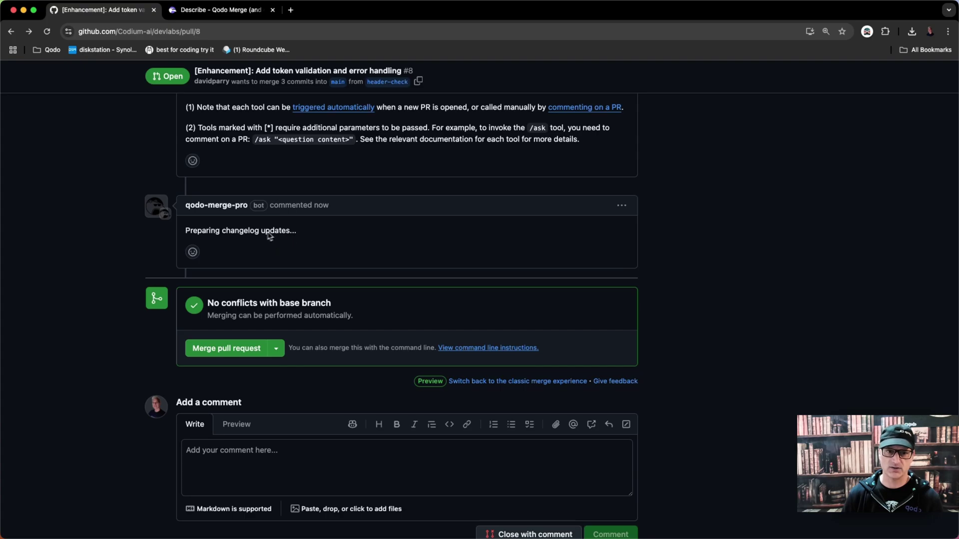
scroll(367, 278, "down", 4)
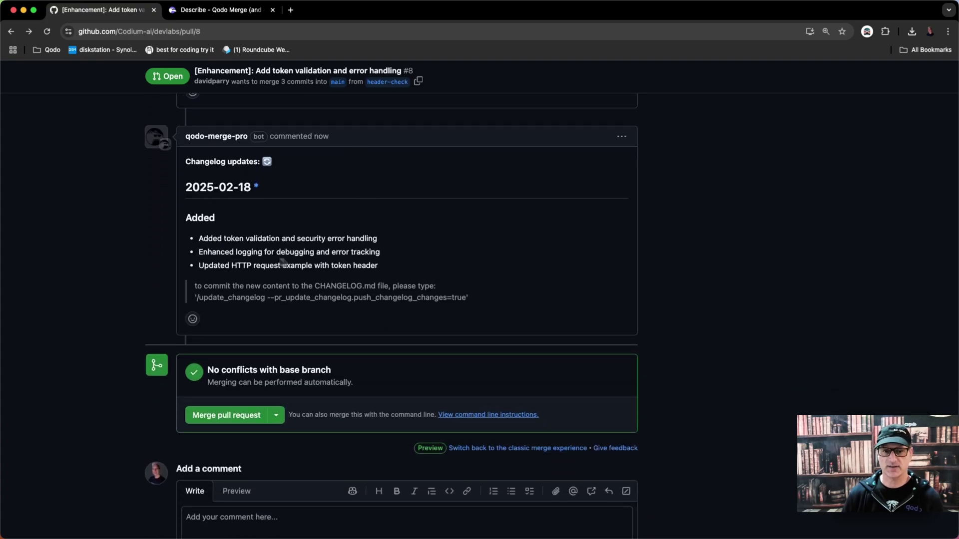
scroll(455, 264, "down", 1)
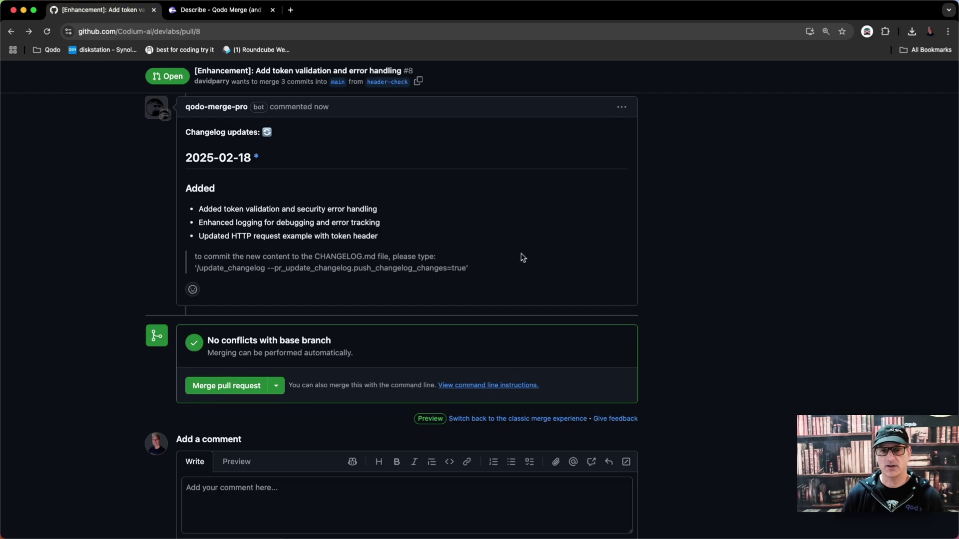